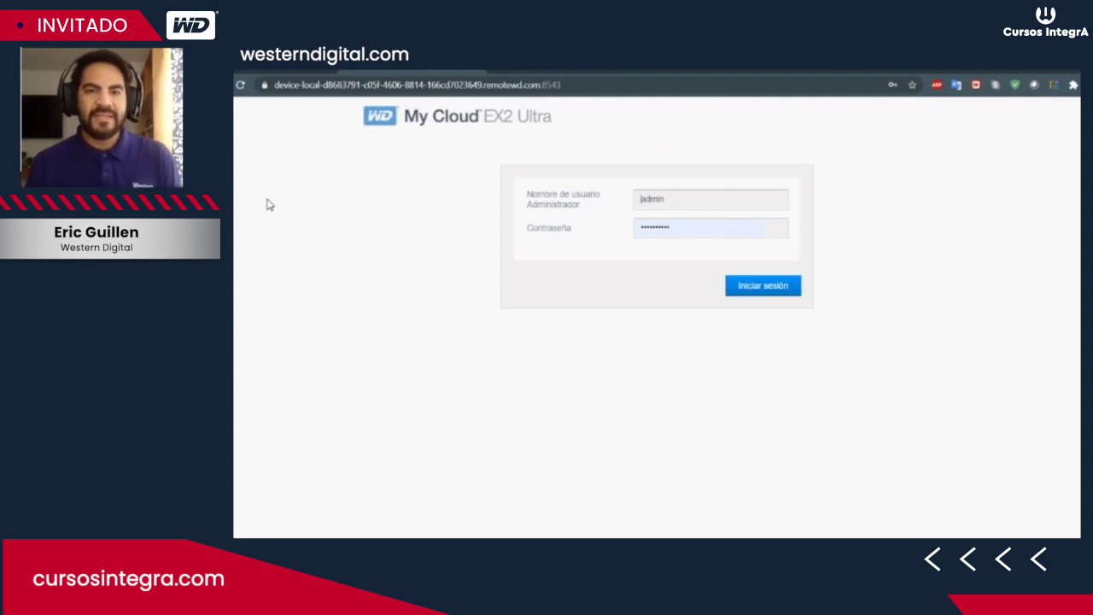
pyautogui.hotkey('alt', 'Tab')
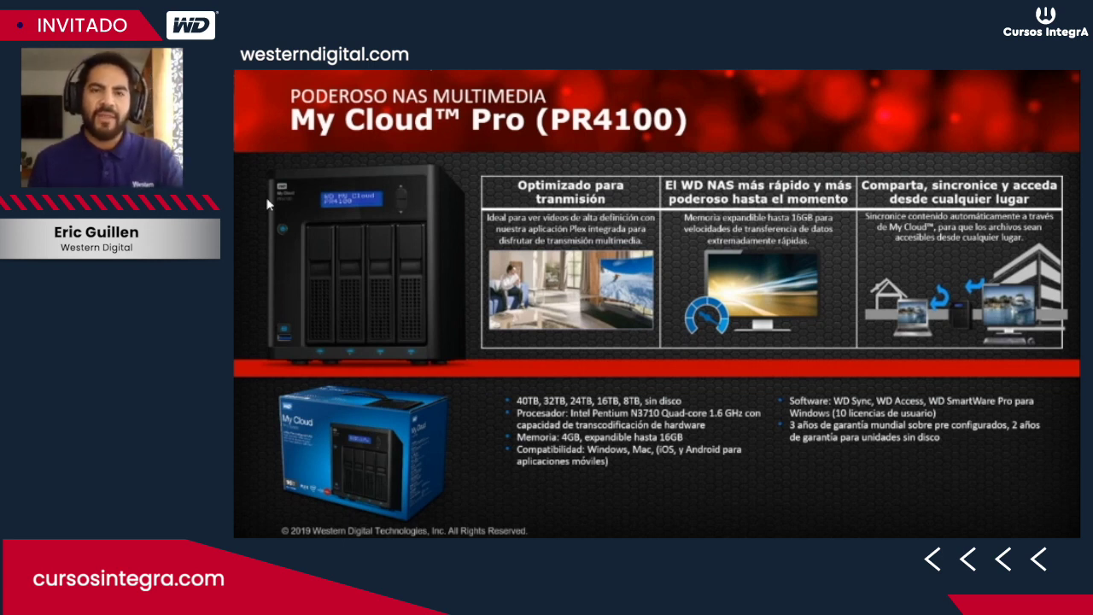
pyautogui.hotkey('alt', 'Tab')
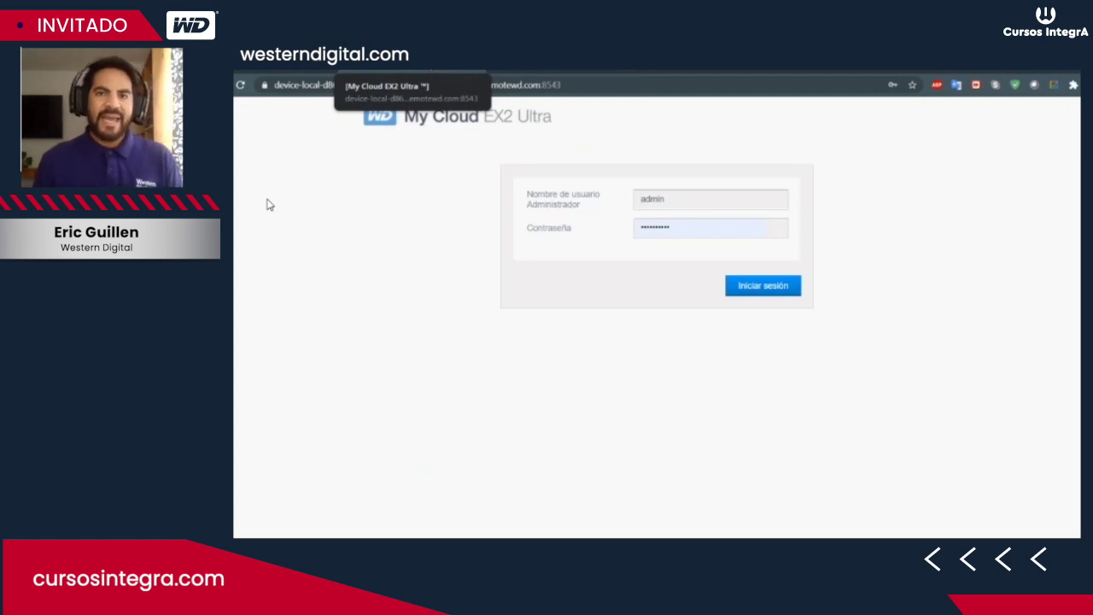
# Step: Sign in to the NAS dashboard as admin, filling in the saved account password
pyautogui.doubleClick(681, 198)
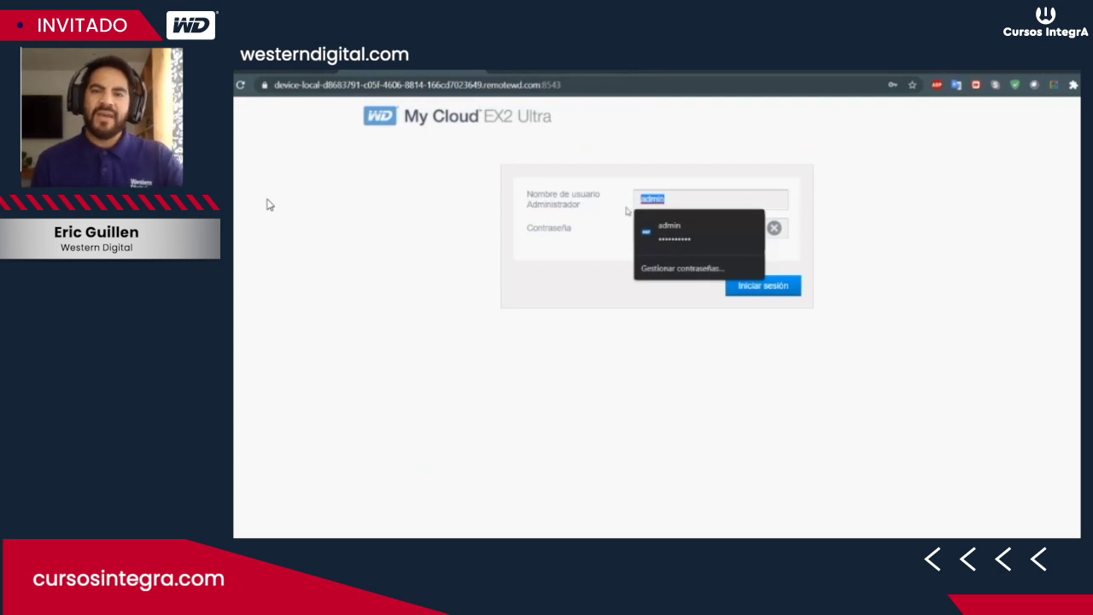
pyautogui.press('Down')
pyautogui.press('Return')
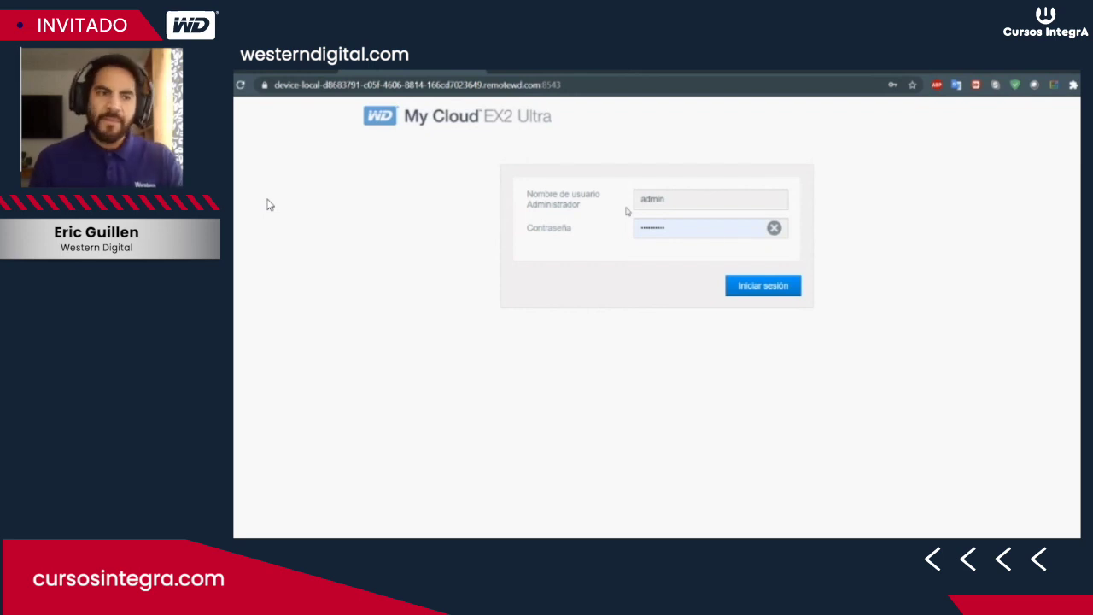
pyautogui.click(755, 291)
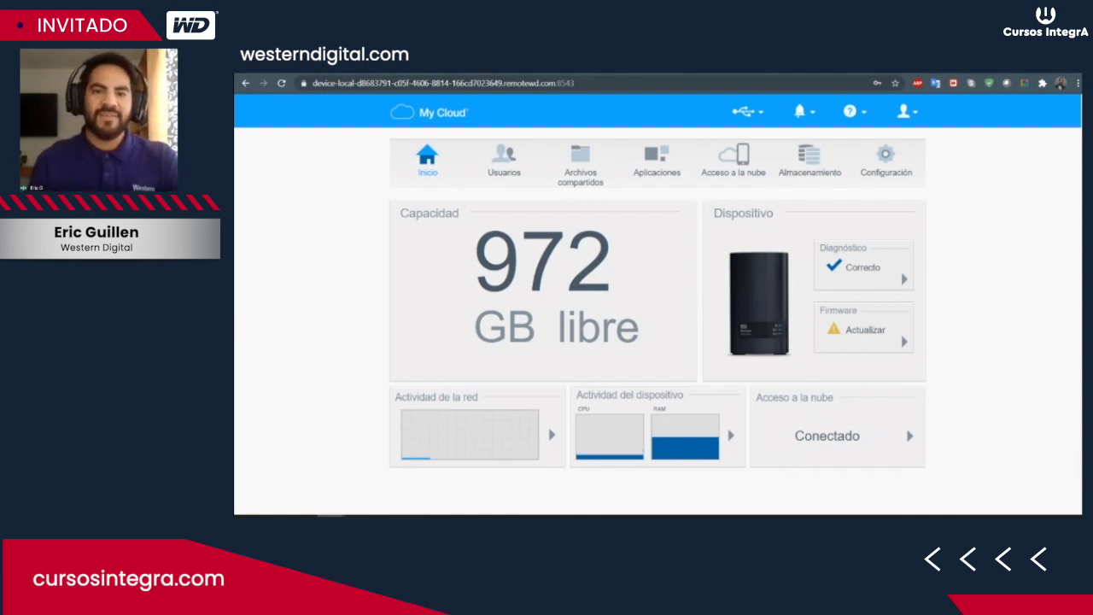
# Step: Check the local network users, including the profile of the user listed below admin, and view the groups
pyautogui.click(504, 158)
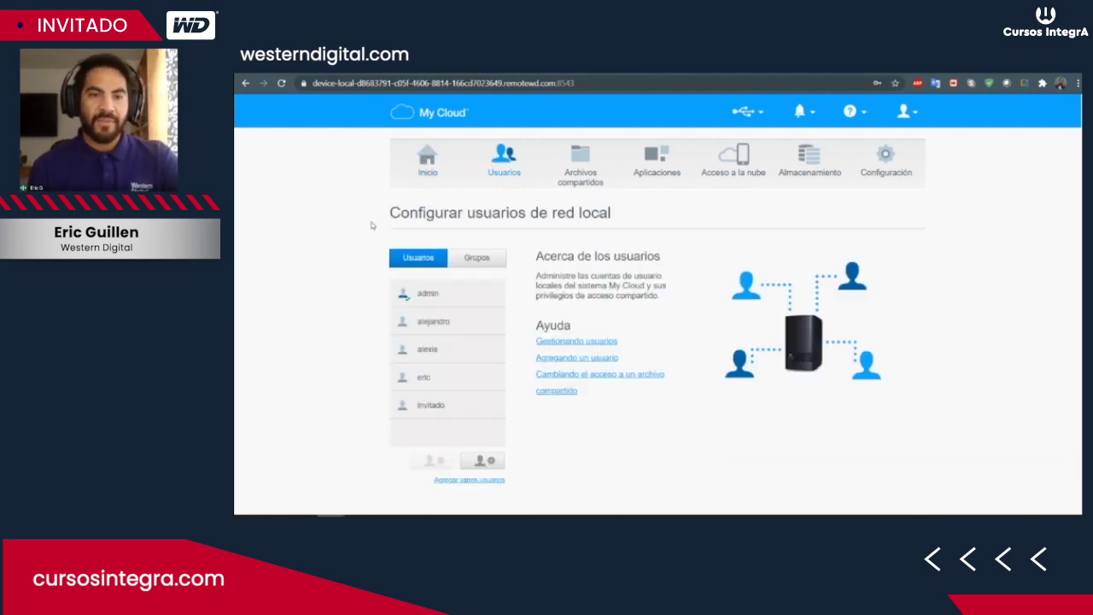
pyautogui.click(416, 330)
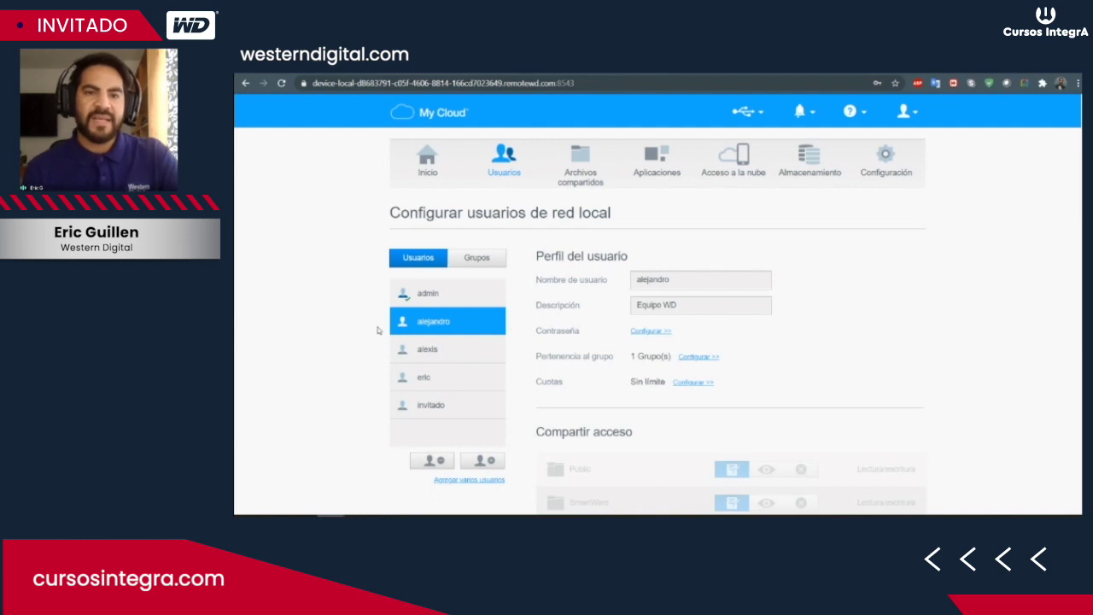
pyautogui.click(474, 258)
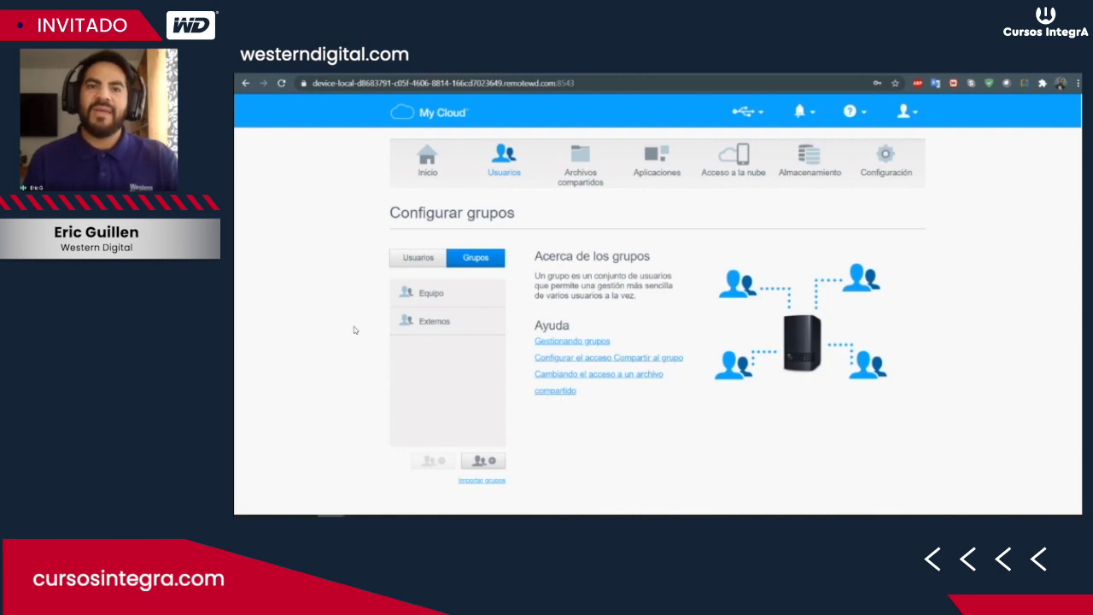
# Step: Review the share profile and user access permissions of the personal share above Fichas técnicas and of the Public share
pyautogui.click(603, 183)
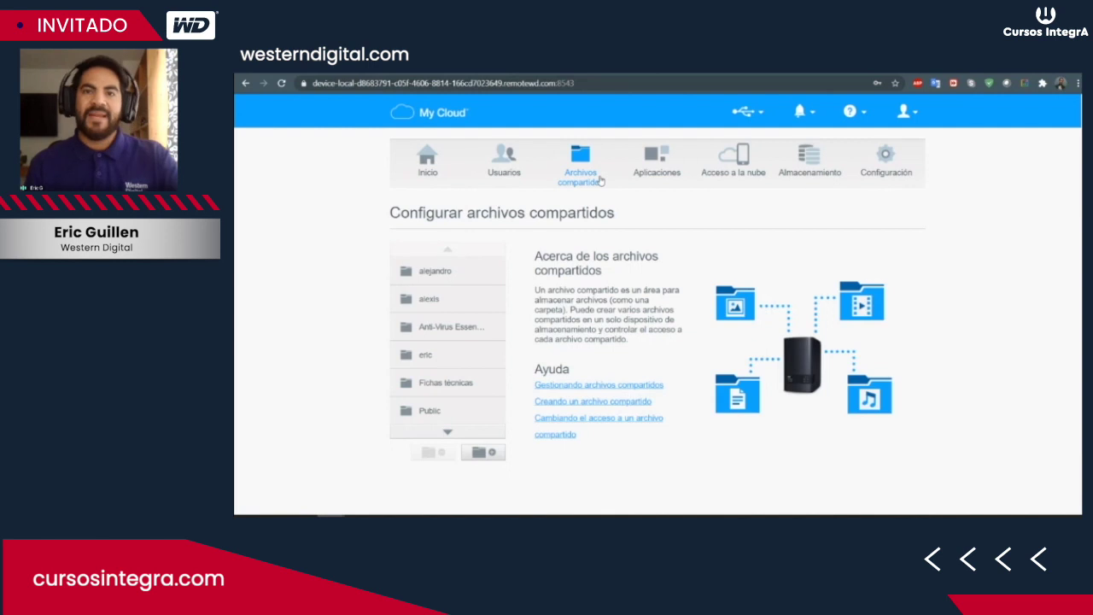
pyautogui.click(444, 354)
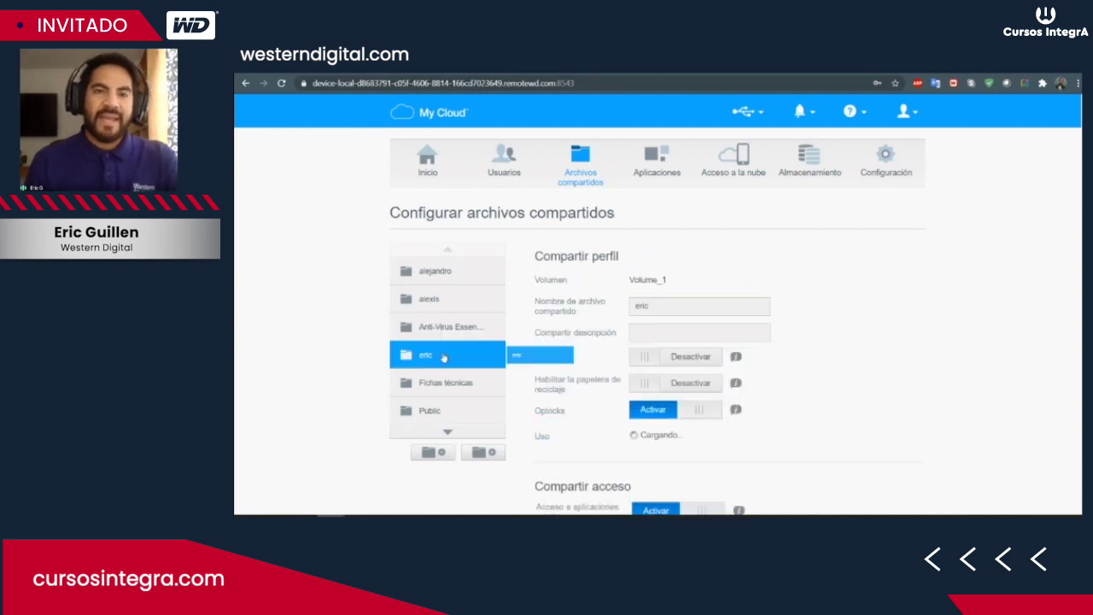
pyautogui.scroll(-4, 667, 306)
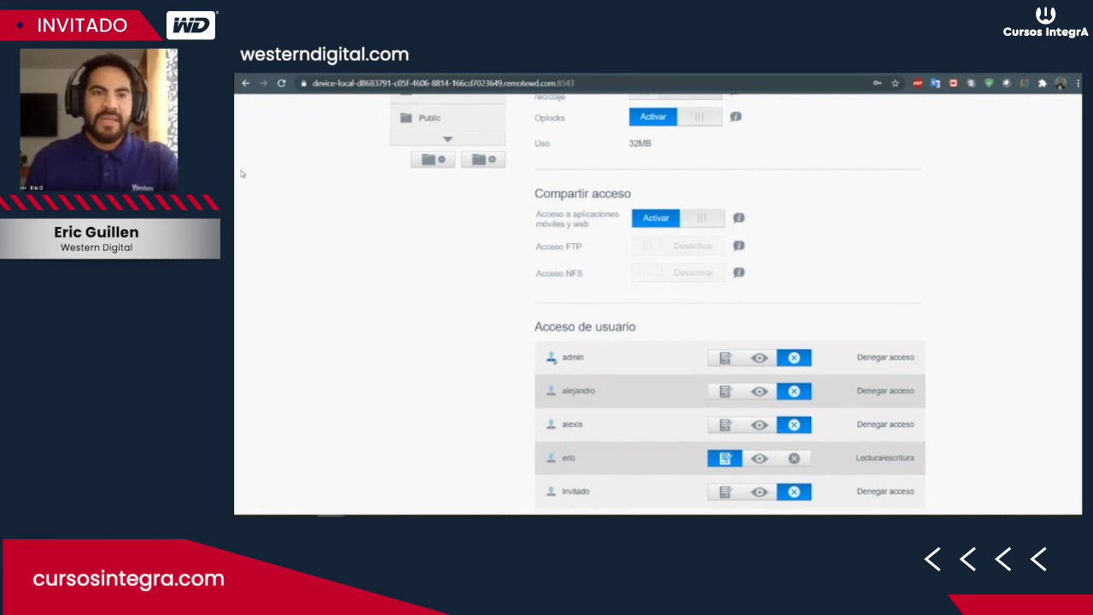
pyautogui.click(416, 126)
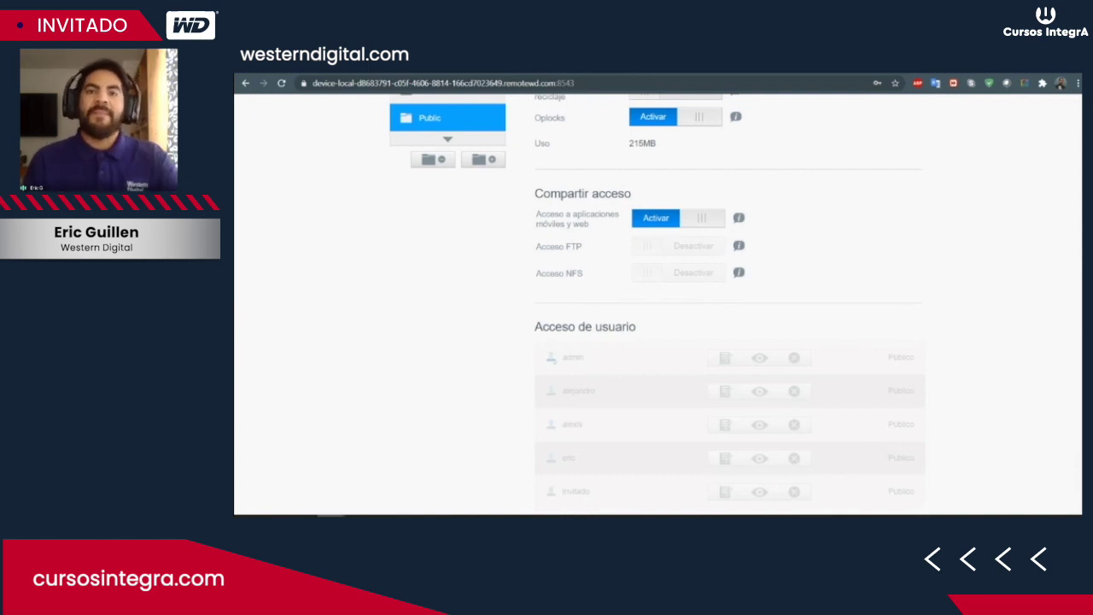
pyautogui.scroll(5, 854, 282)
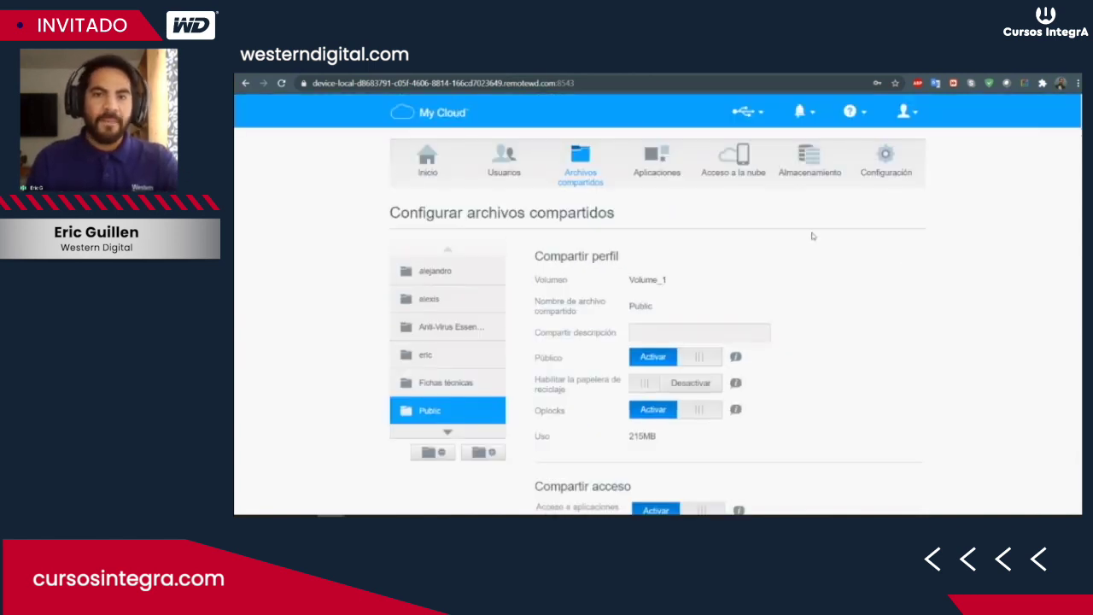
# Step: Look over the first apps offered in the App Store and view the details of the installed Anti-Virus Essentials app
pyautogui.click(656, 158)
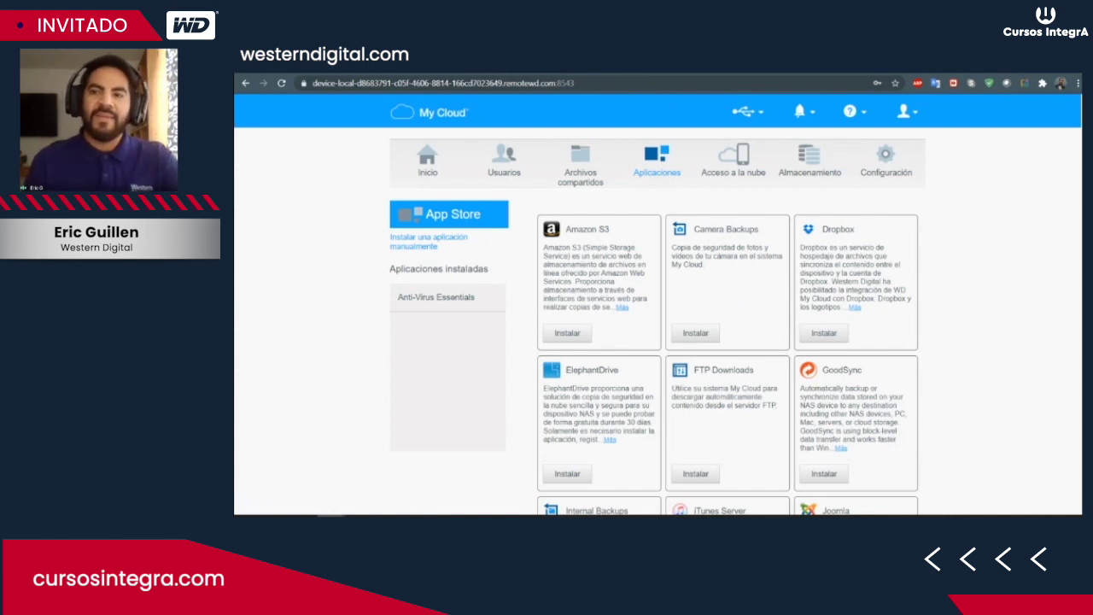
pyautogui.scroll(-2, 658, 304)
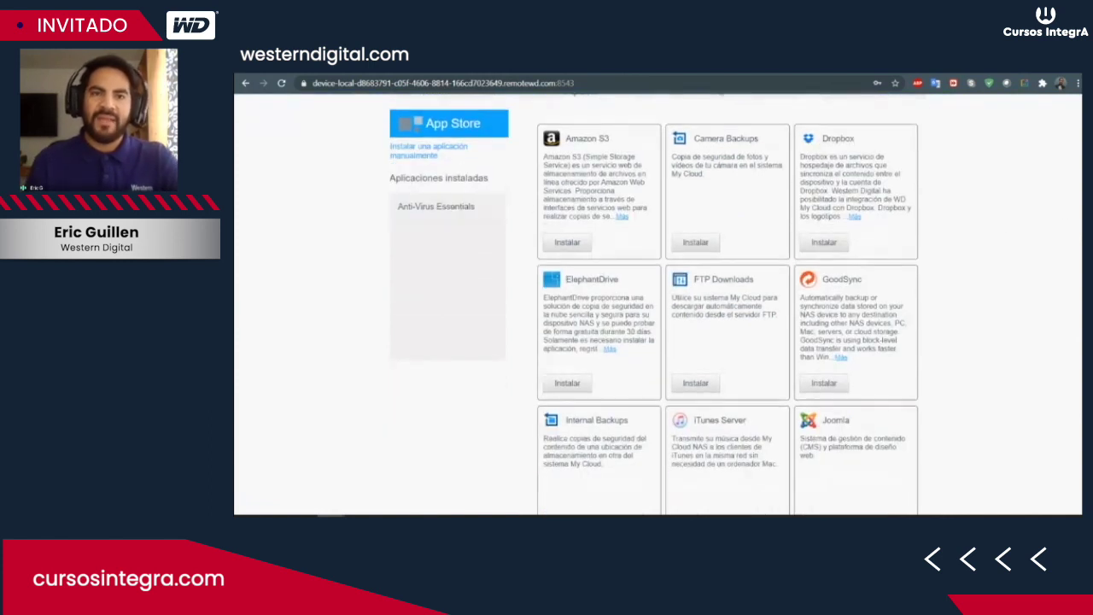
pyautogui.scroll(-1, 658, 304)
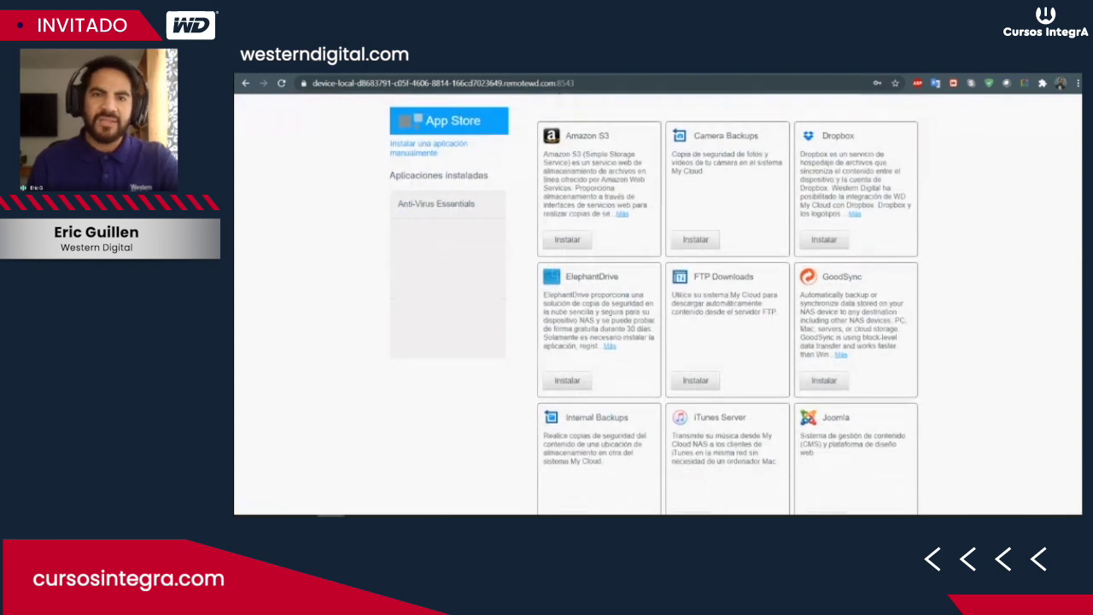
pyautogui.scroll(-1, 657, 304)
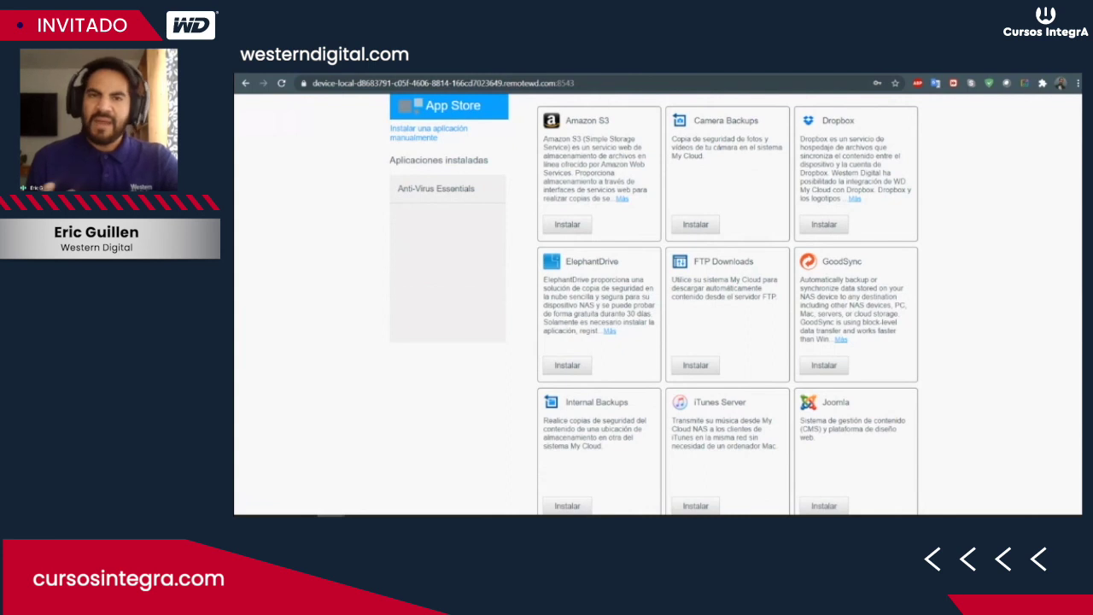
pyautogui.scroll(-3, 657, 304)
pyautogui.scroll(3, 658, 304)
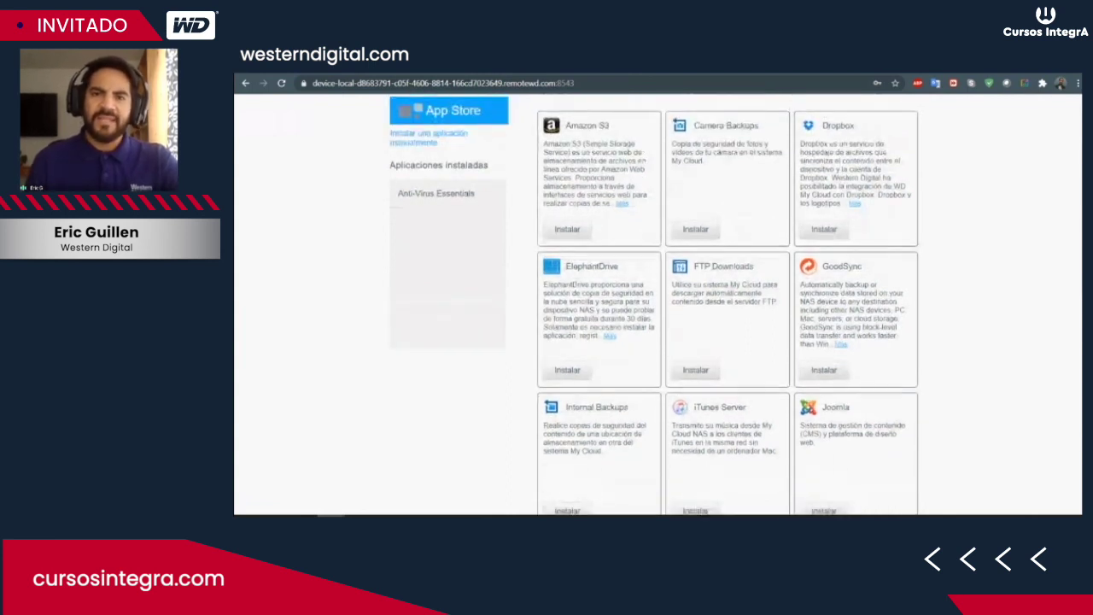
pyautogui.scroll(-1, 654, 304)
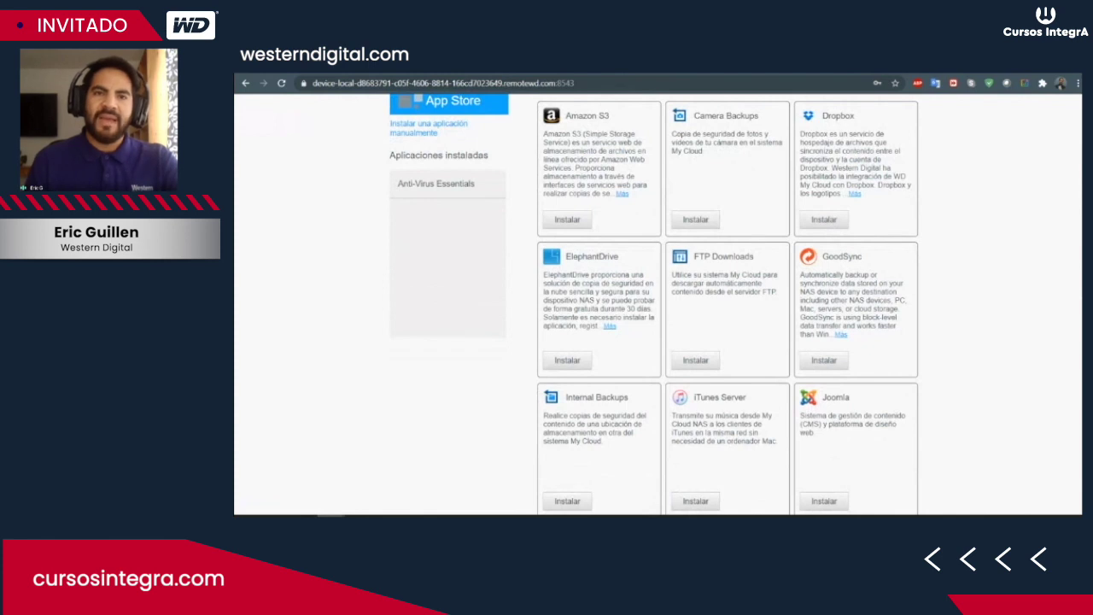
pyautogui.click(447, 193)
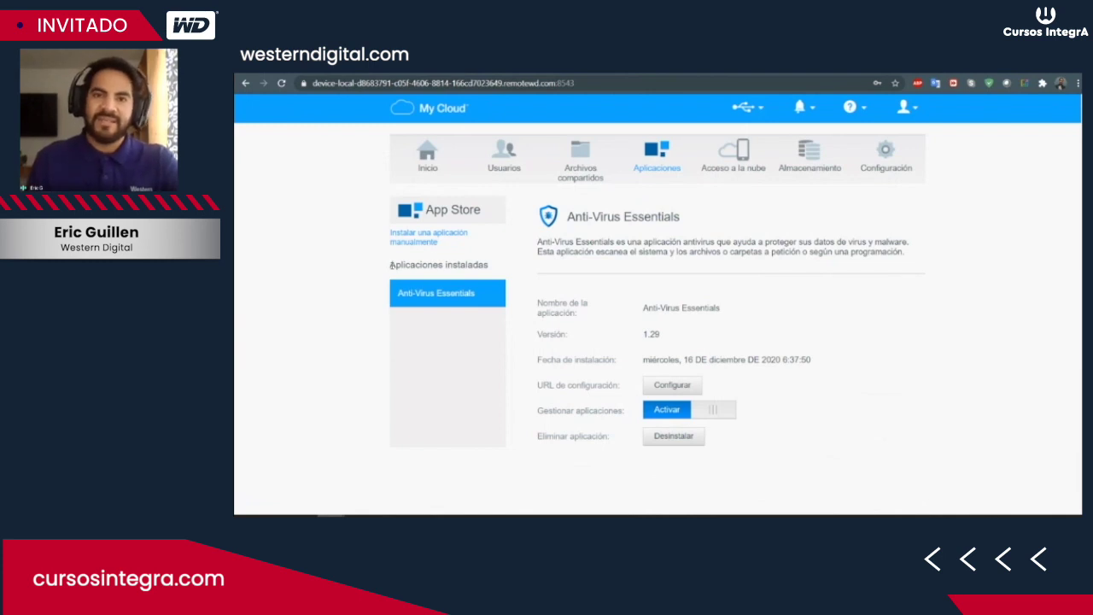
# Step: Examine the complete App Store catalogue of installable apps, from Amazon S3 through Plex Media Server to WordPress
pyautogui.click(673, 166)
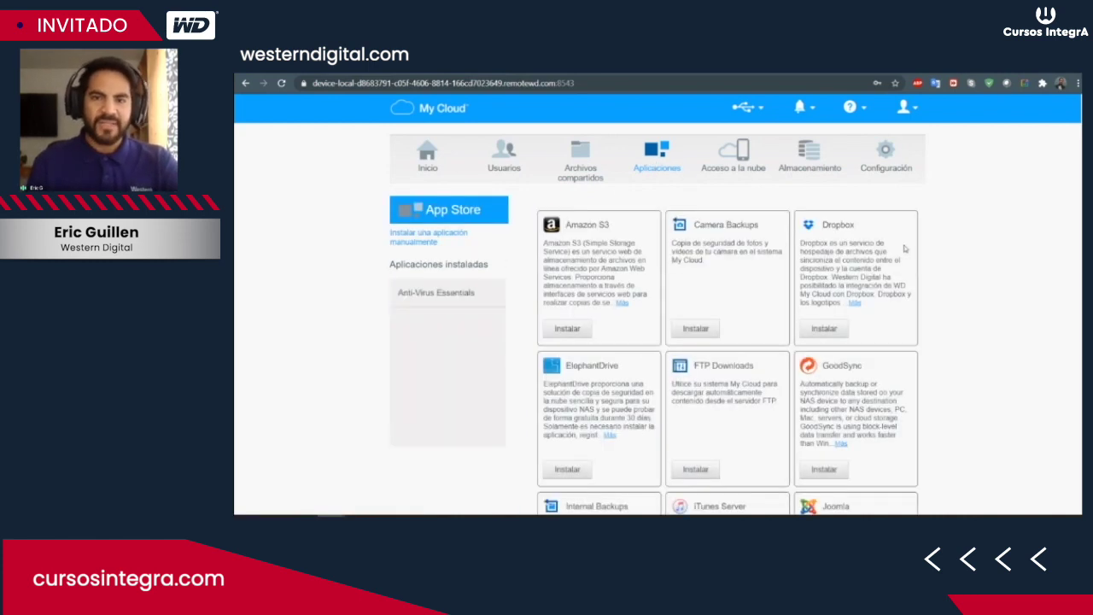
pyautogui.scroll(-2, 659, 305)
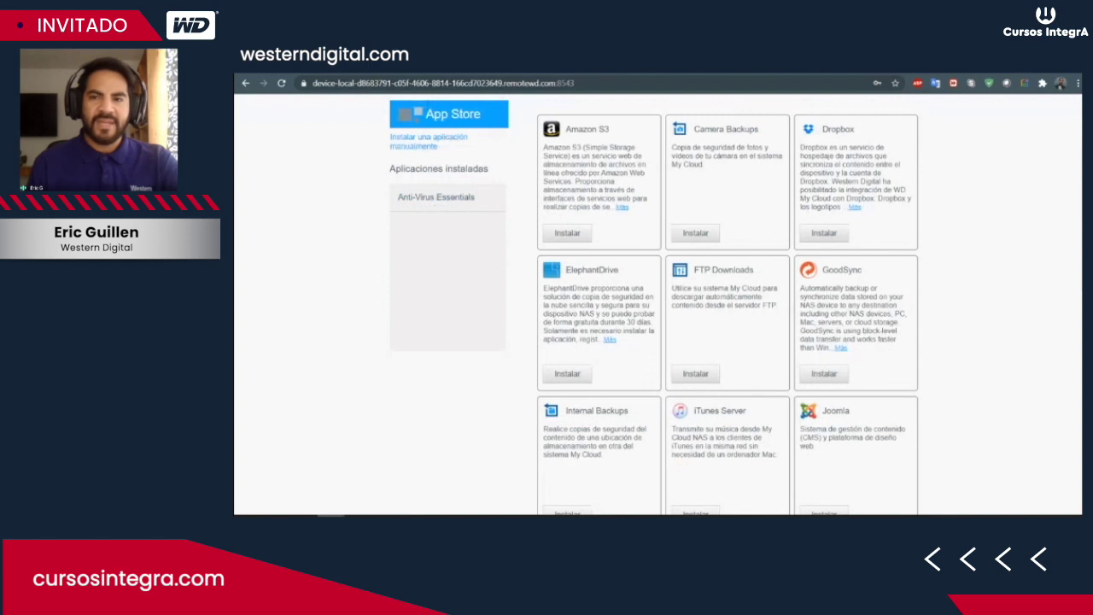
pyautogui.scroll(-4, 658, 304)
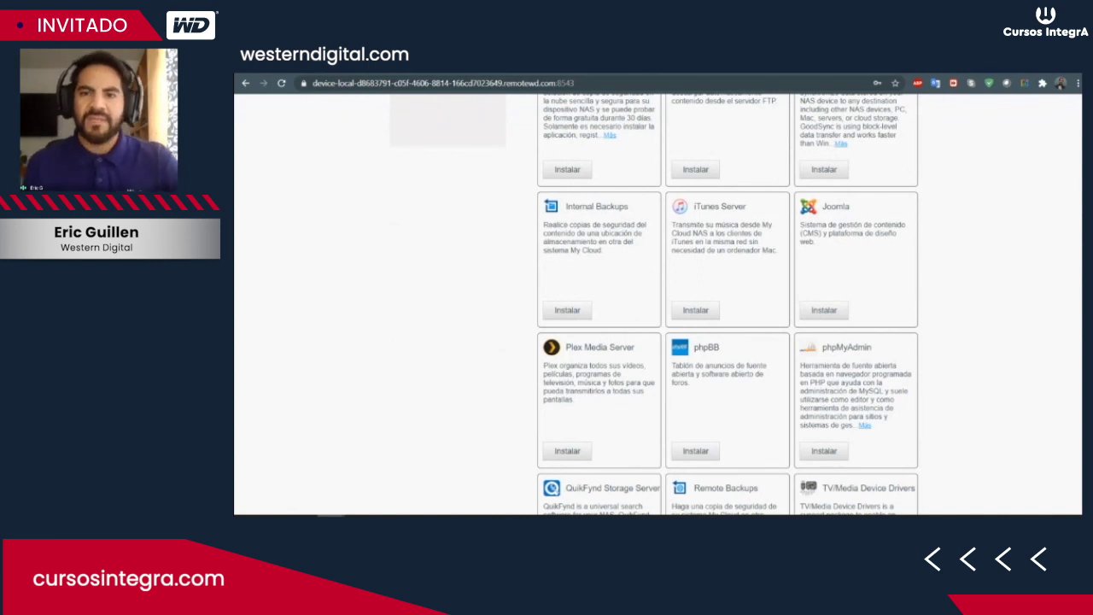
pyautogui.scroll(-1, 655, 304)
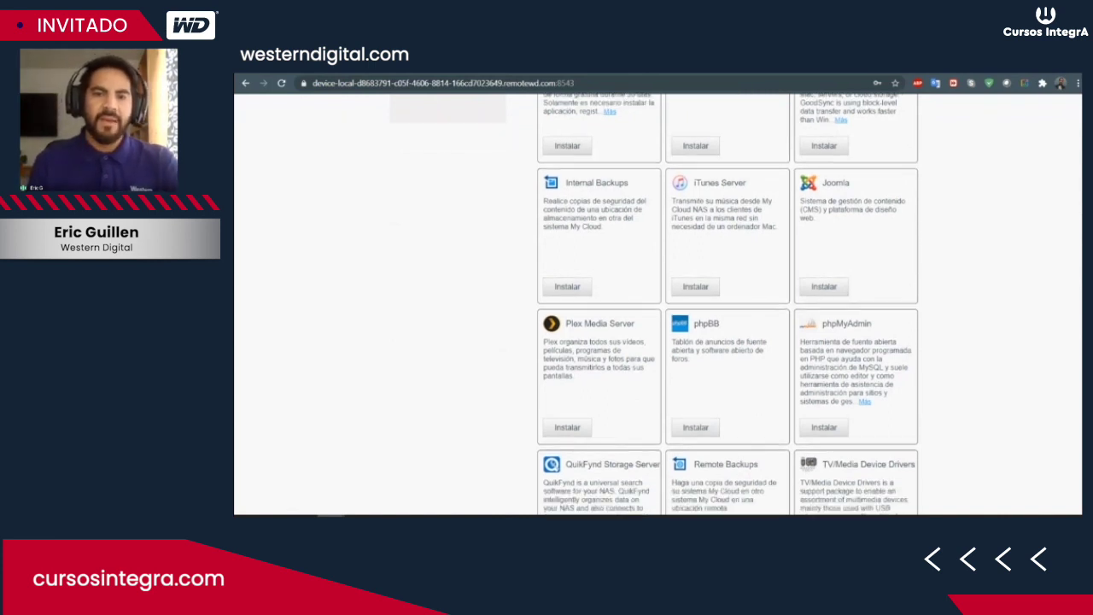
pyautogui.scroll(-1, 726, 304)
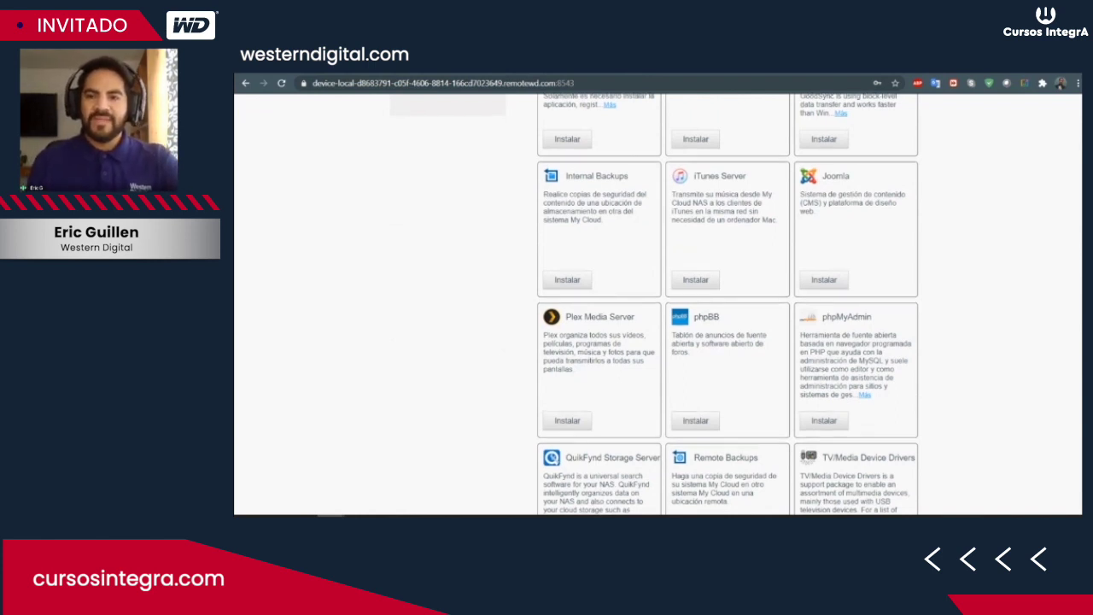
pyautogui.scroll(-2, 655, 304)
pyautogui.scroll(-2, 728, 304)
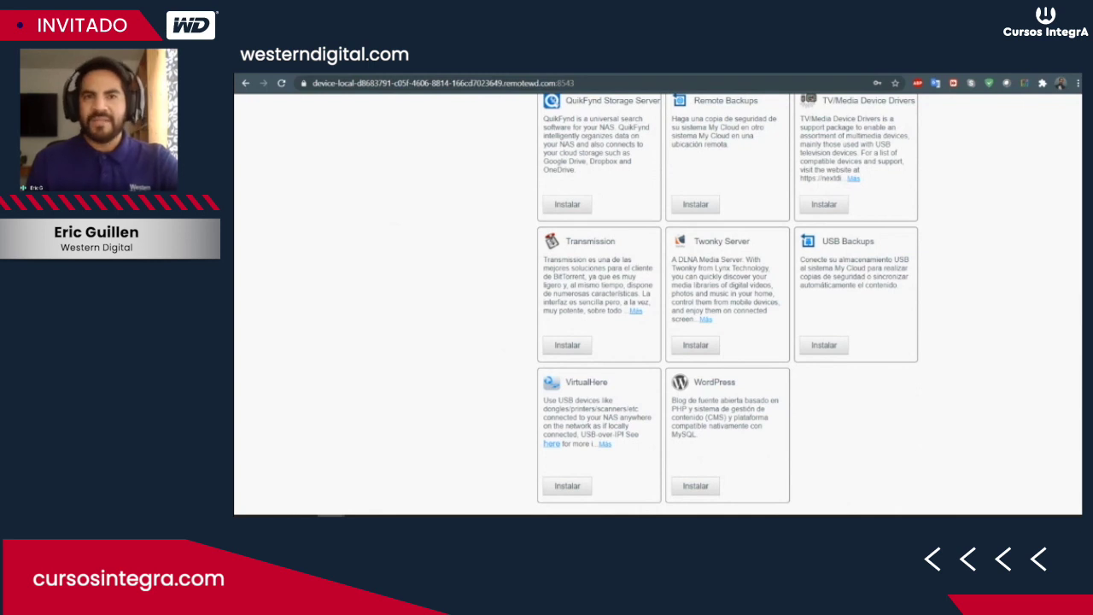
pyautogui.scroll(10, 658, 303)
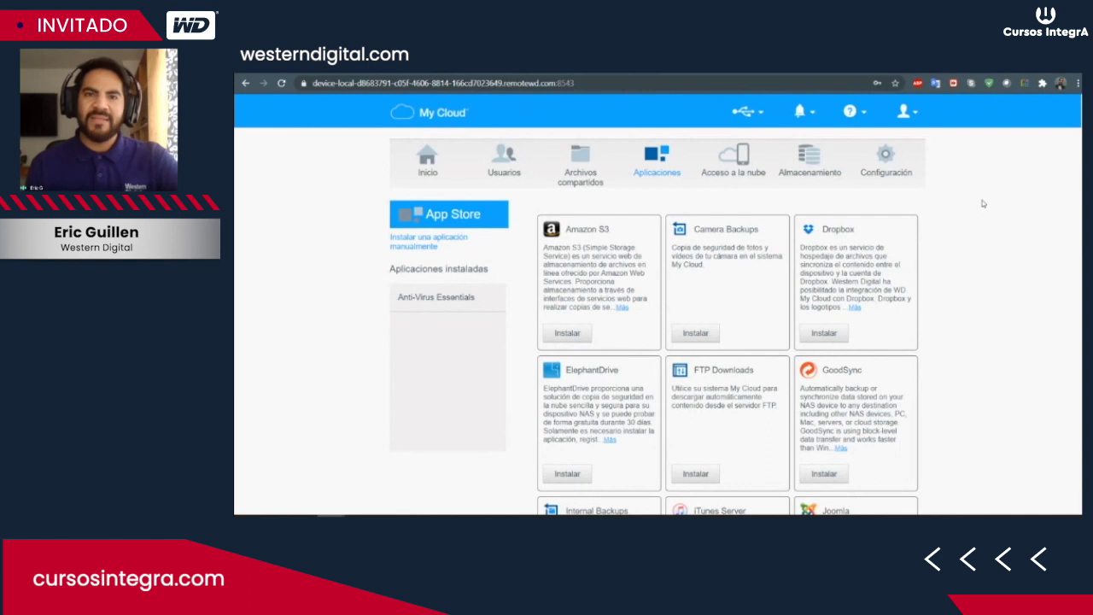
# Step: Review the cloud access settings of the invitado user and the linked cloud accounts of two named users
pyautogui.click(734, 158)
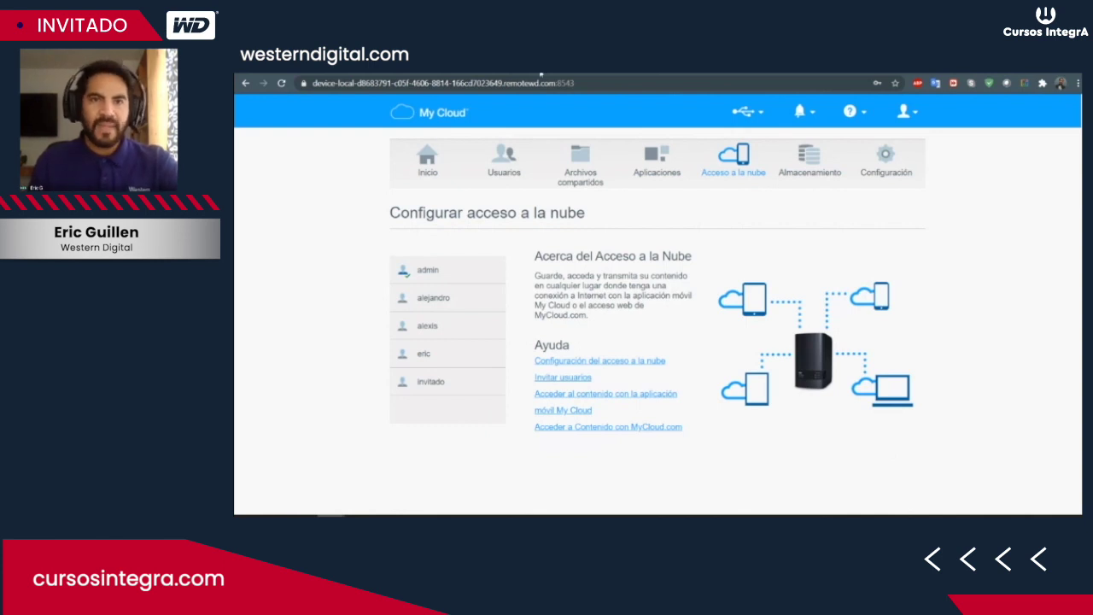
pyautogui.click(539, 75)
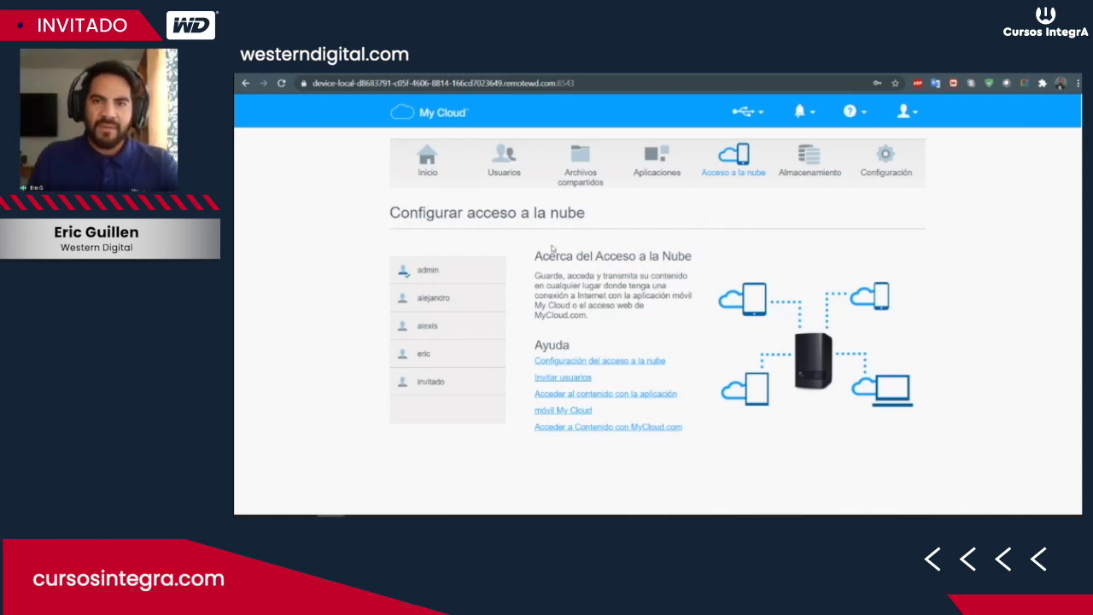
pyautogui.click(719, 157)
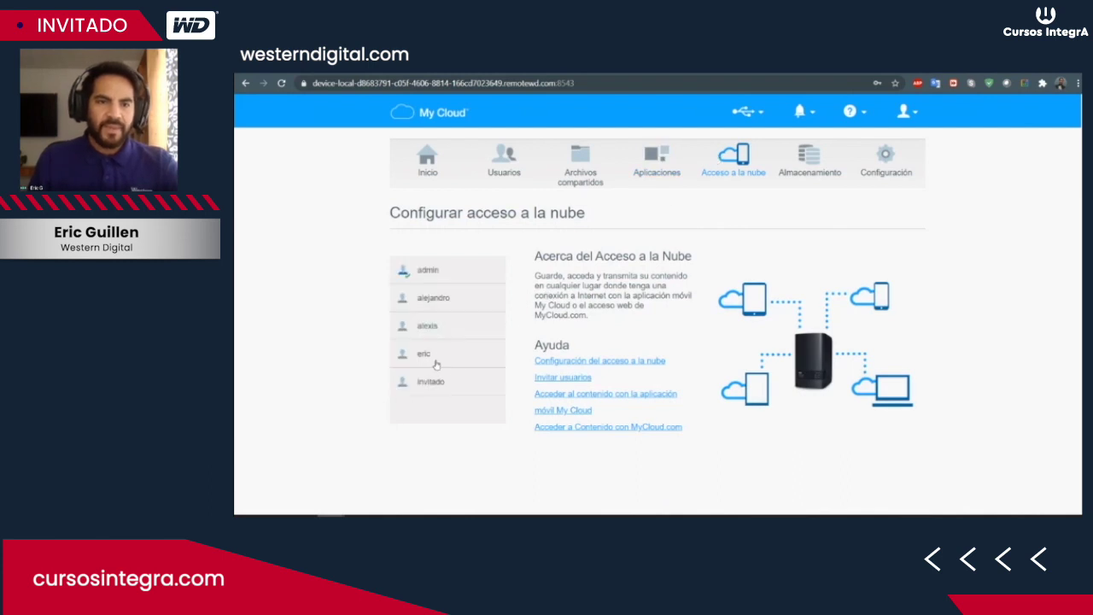
pyautogui.click(429, 380)
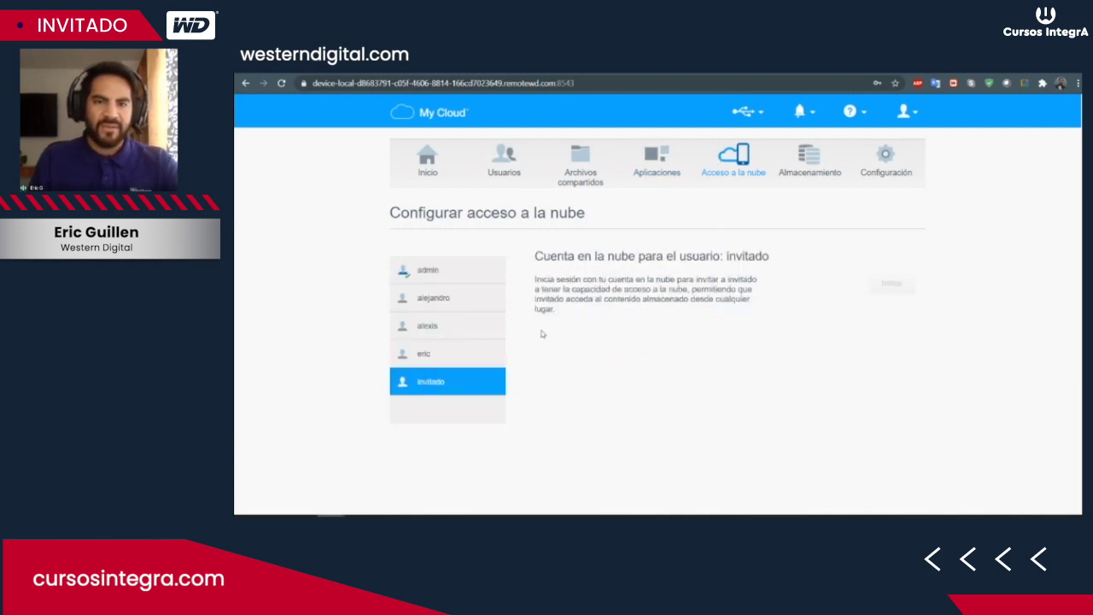
pyautogui.click(447, 304)
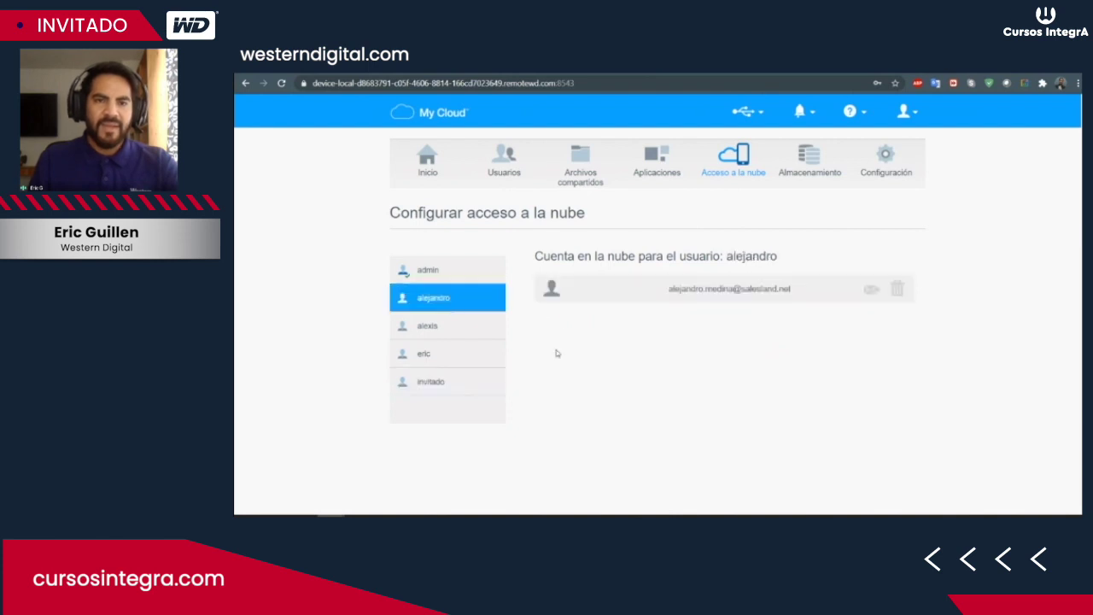
pyautogui.click(426, 359)
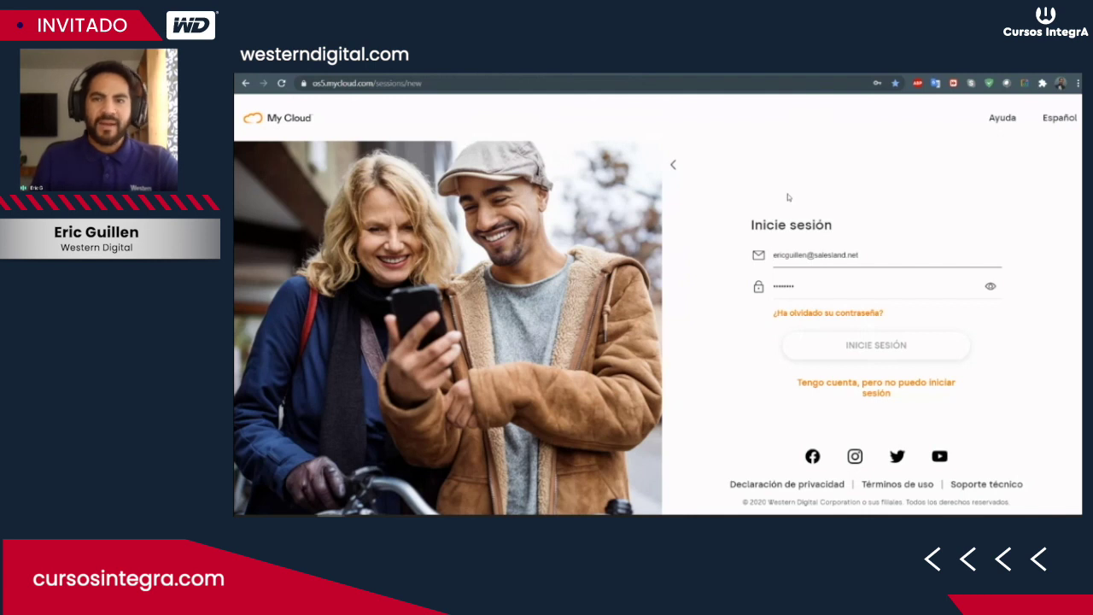
# Step: Sign in to the My Cloud web portal with the prefilled account and open the Fichas técnicas folder
pyautogui.click(879, 346)
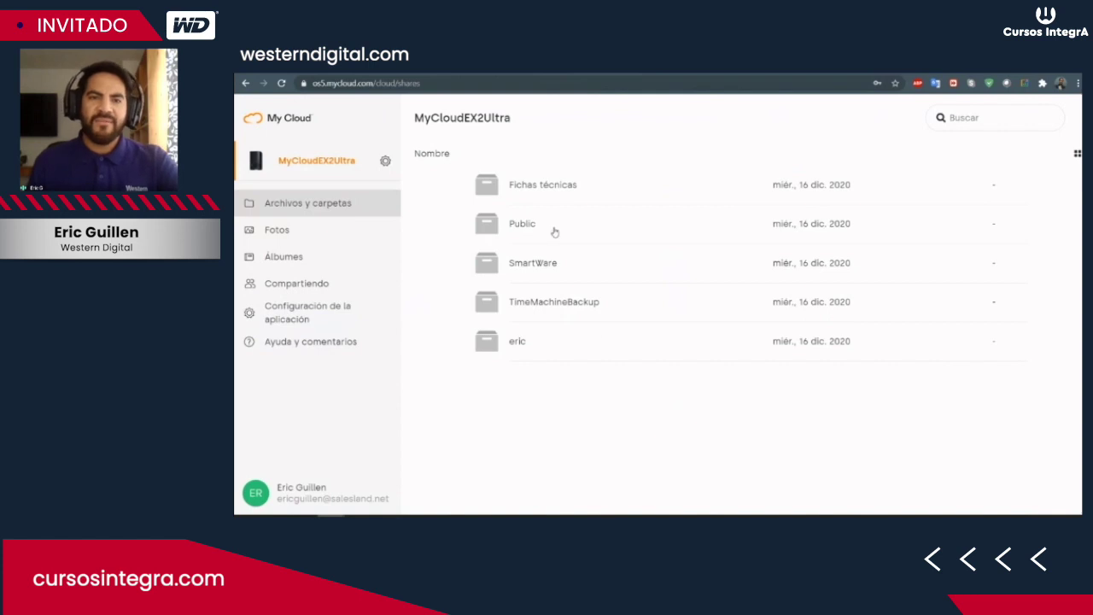
pyautogui.click(549, 194)
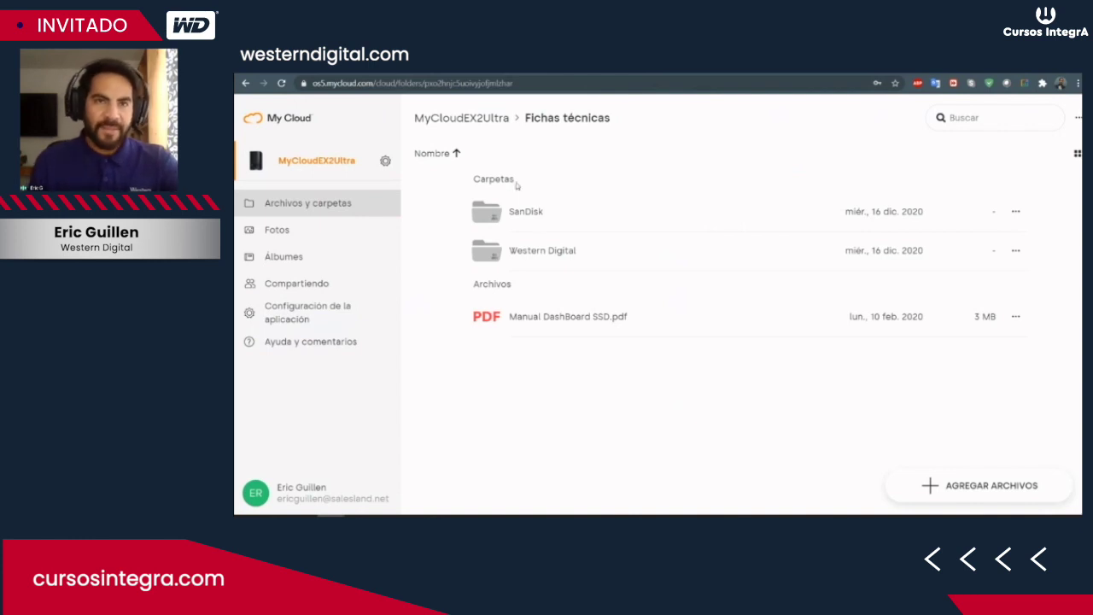
# Step: Return to the NAS dashboard, view the general device configuration and check the alerts
pyautogui.click(482, 73)
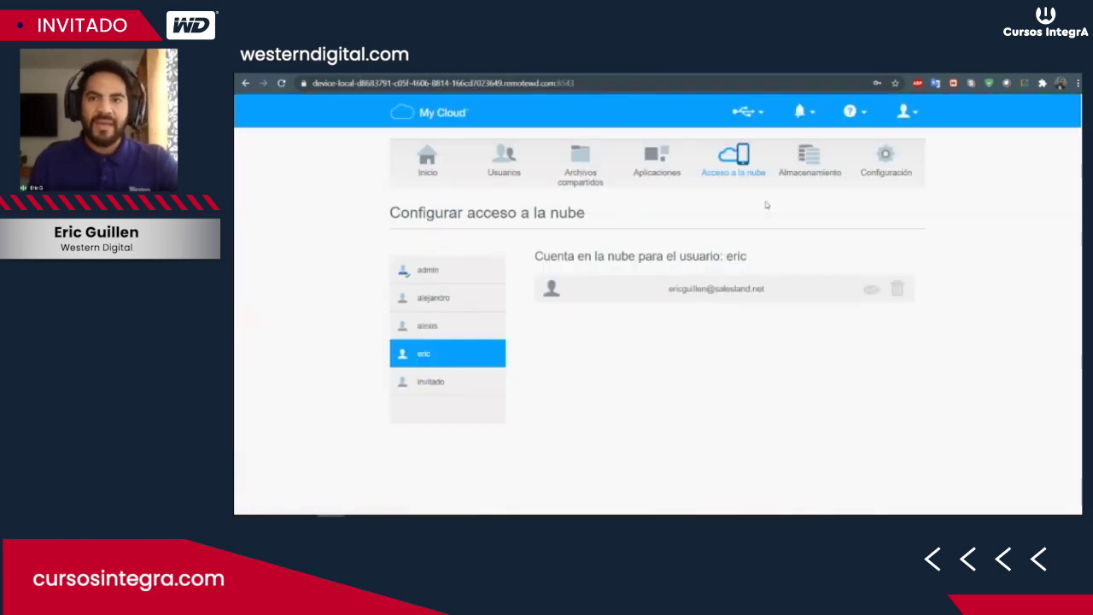
pyautogui.click(879, 175)
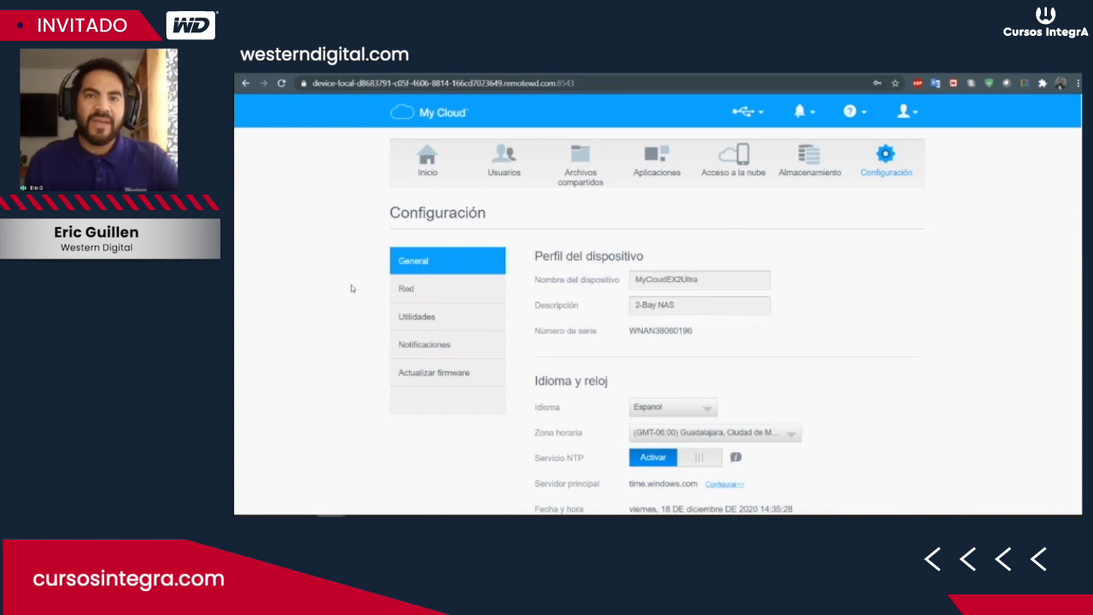
pyautogui.click(803, 113)
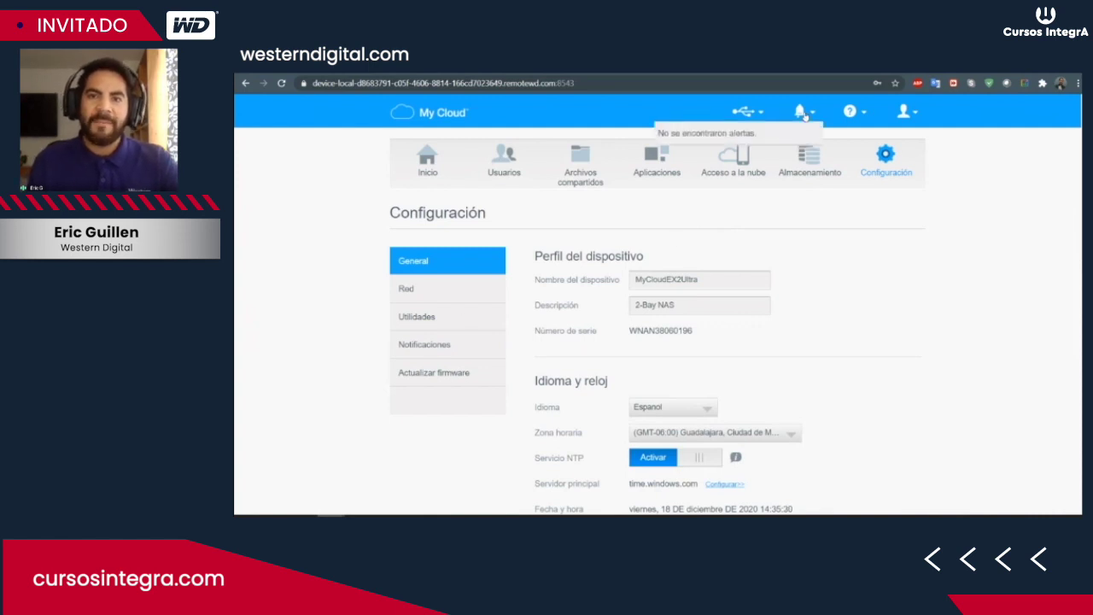